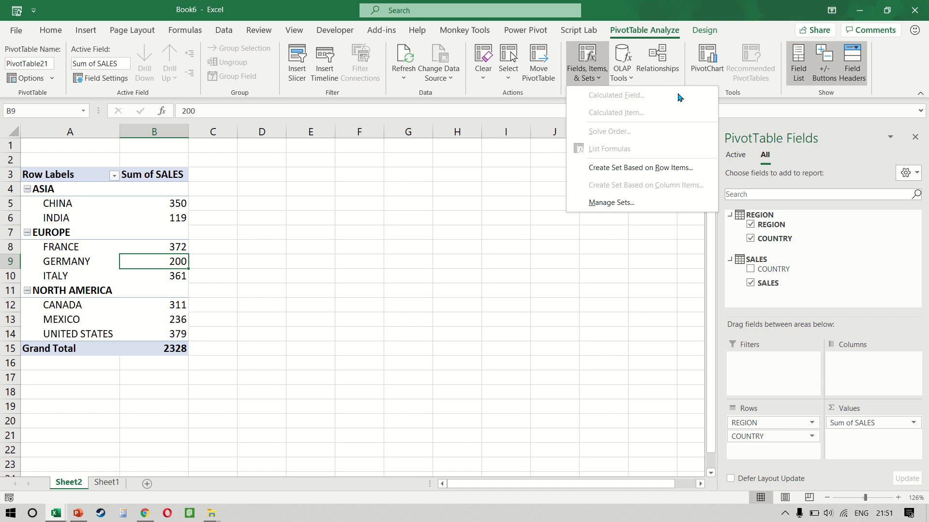
Step: Start a new Power Pivot measure for the pivot table's data model
{"action": "left_click", "coordinate": [142, 237]}
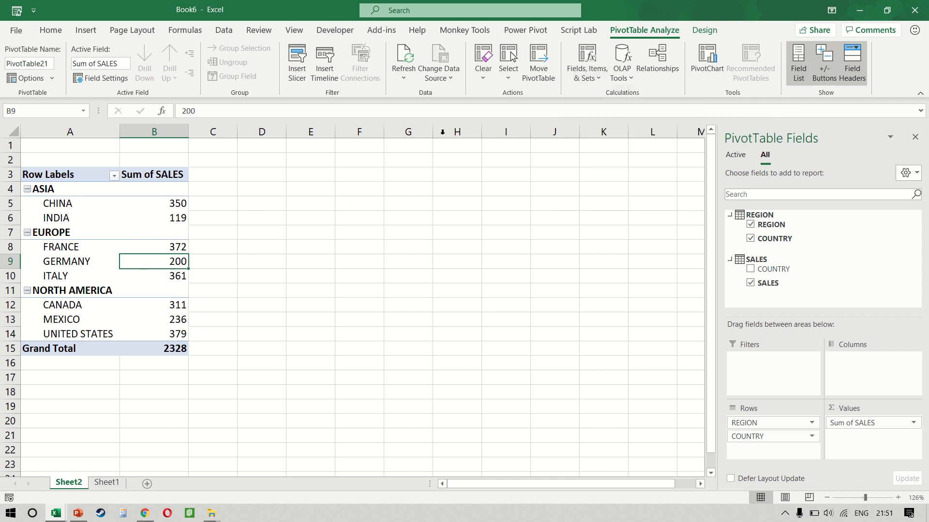
{"action": "left_click", "coordinate": [525, 32]}
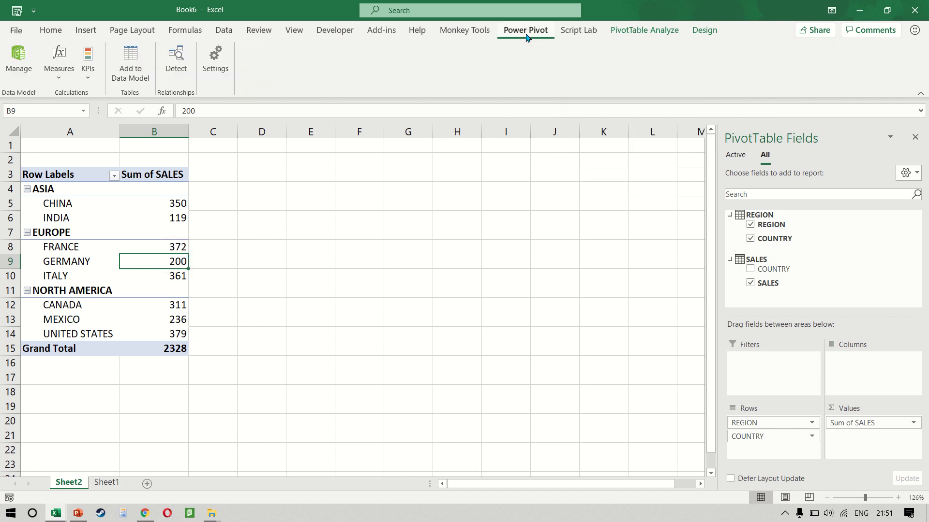
{"action": "left_click", "coordinate": [60, 80]}
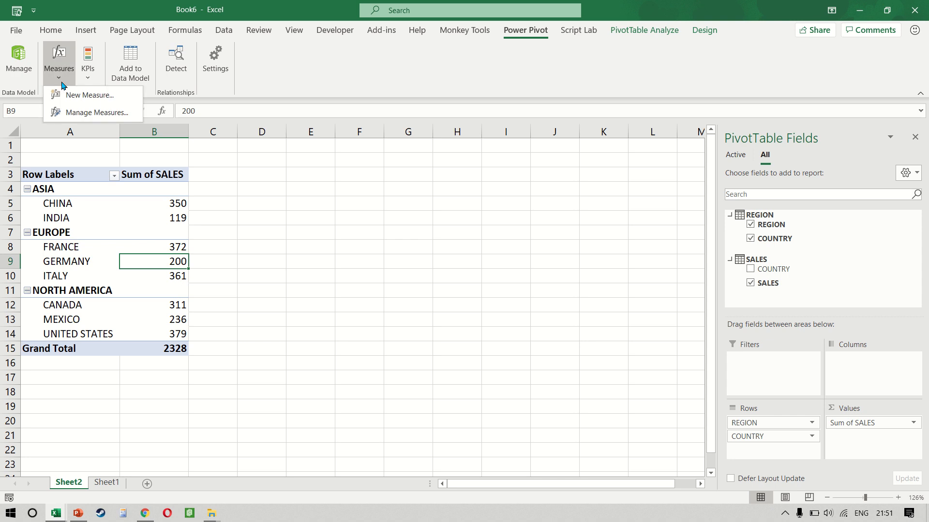
{"action": "left_click", "coordinate": [90, 95]}
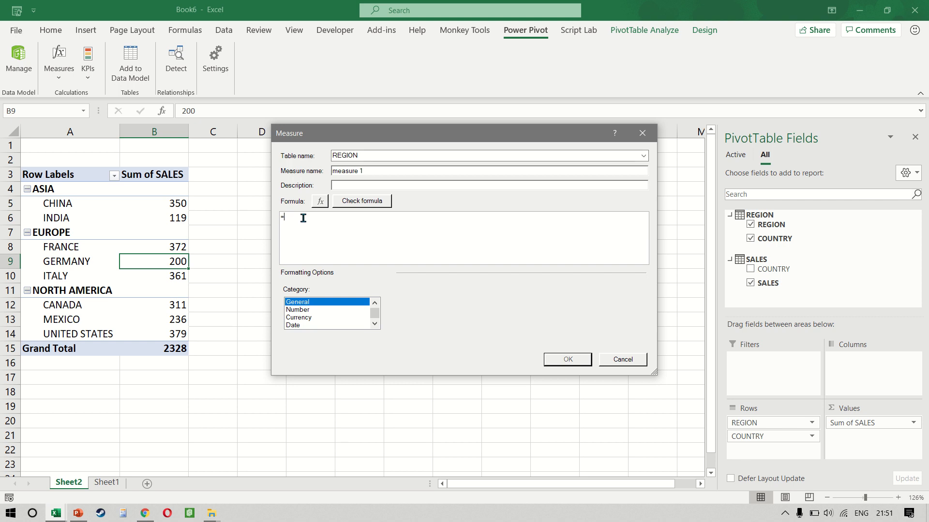
Step: Browse the suggested formula functions beginning with D, down to DIVIDE
{"action": "type", "text": "D"}
{"action": "key", "text": "Down"}
{"action": "key", "text": "Down"}
{"action": "key", "text": "Down"}
{"action": "key", "text": "Down"}
{"action": "key", "text": "Down"}
{"action": "key", "text": "Down"}
{"action": "key", "text": "Down"}
{"action": "key", "text": "Down"}
{"action": "key", "text": "Down"}
{"action": "key", "text": "Down"}
{"action": "key", "text": "Down"}
{"action": "key", "text": "Down"}
{"action": "key", "text": "Down"}
{"action": "key", "text": "Down"}
{"action": "key", "text": "Down"}
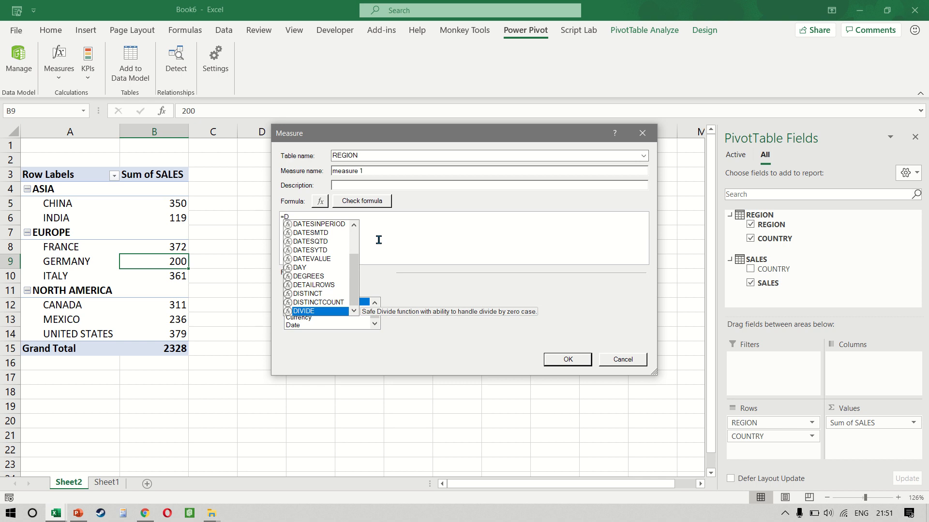
{"action": "key", "text": "BackSpace"}
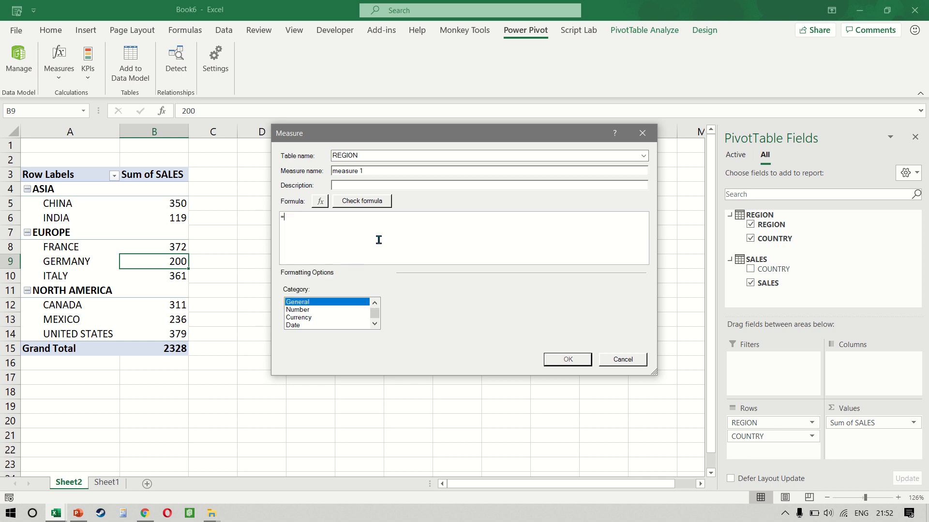
Step: Browse the suggested formula functions beginning with A
{"action": "type", "text": "A"}
{"action": "key", "text": "Down"}
{"action": "key", "text": "Down"}
{"action": "key", "text": "Down"}
{"action": "key", "text": "Down"}
{"action": "key", "text": "Down"}
{"action": "key", "text": "Down"}
{"action": "key", "text": "Down"}
{"action": "key", "text": "Down"}
{"action": "key", "text": "Down"}
{"action": "key", "text": "Down"}
{"action": "key", "text": "Down"}
{"action": "key", "text": "Down"}
{"action": "key", "text": "Down"}
{"action": "key", "text": "Down"}
{"action": "key", "text": "Down"}
{"action": "key", "text": "Down"}
{"action": "key", "text": "Down"}
{"action": "key", "text": "Down"}
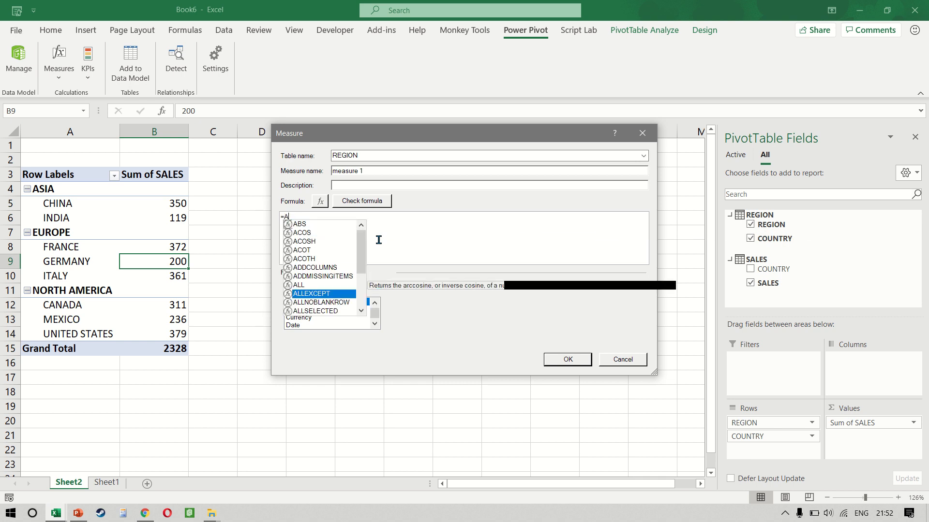
{"action": "key", "text": "BackSpace"}
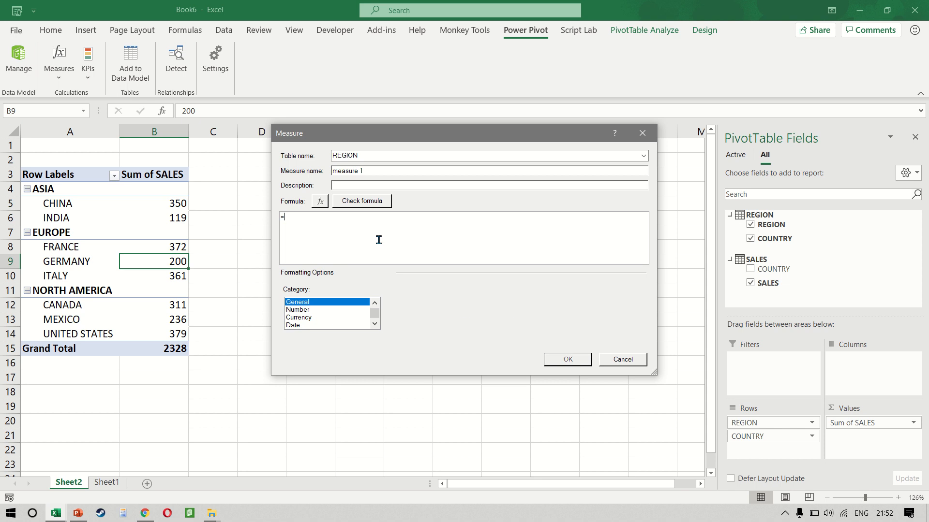
Step: Name the new measure TARGET, keeping it in the REGION table
{"action": "left_click", "coordinate": [418, 154]}
{"action": "key", "text": "Tab"}
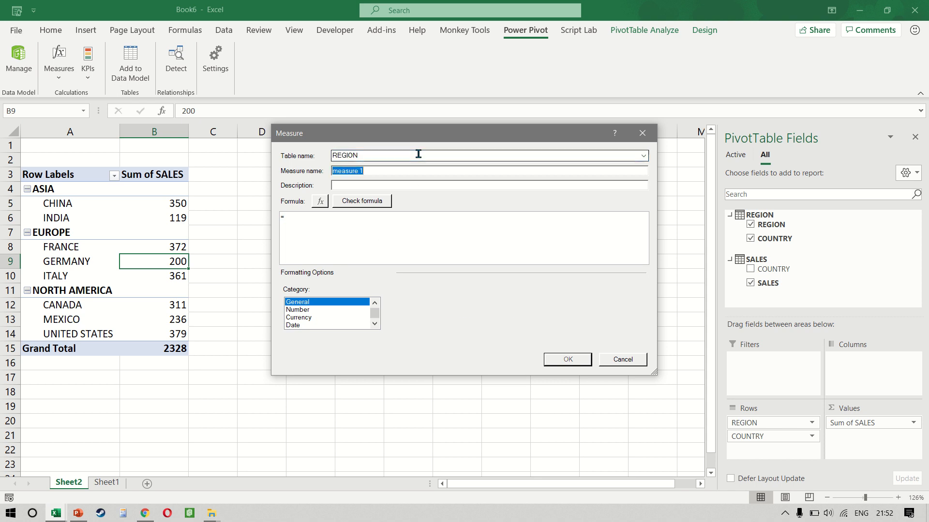
{"action": "type", "text": "TARGET"}
Step: Enter the formula =SUM(SALES[SALES]) * 1.1 for the TARGET measure and create it
{"action": "key", "text": "Tab"}
{"action": "key", "text": "Tab"}
{"action": "key", "text": "Tab"}
{"action": "key", "text": "Tab"}
{"action": "type", "text": "SUM"}
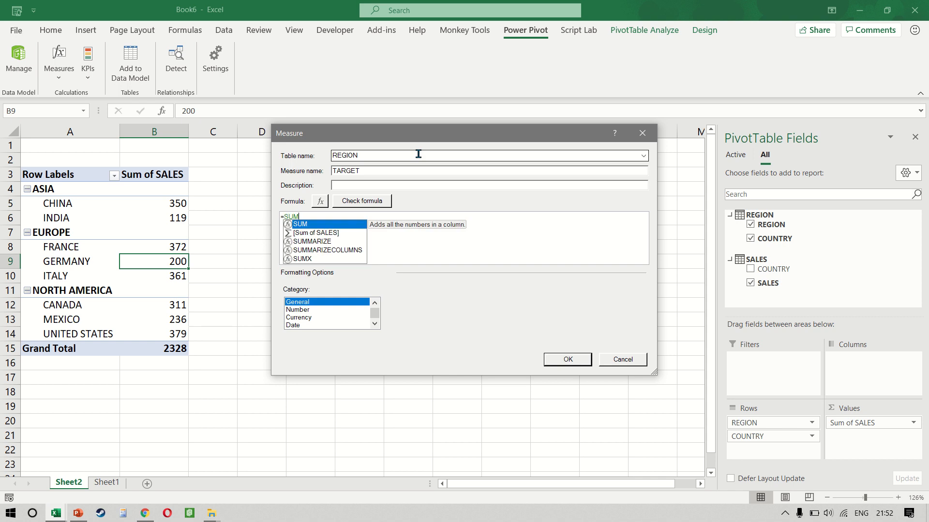
{"action": "type", "text": "(SALES"}
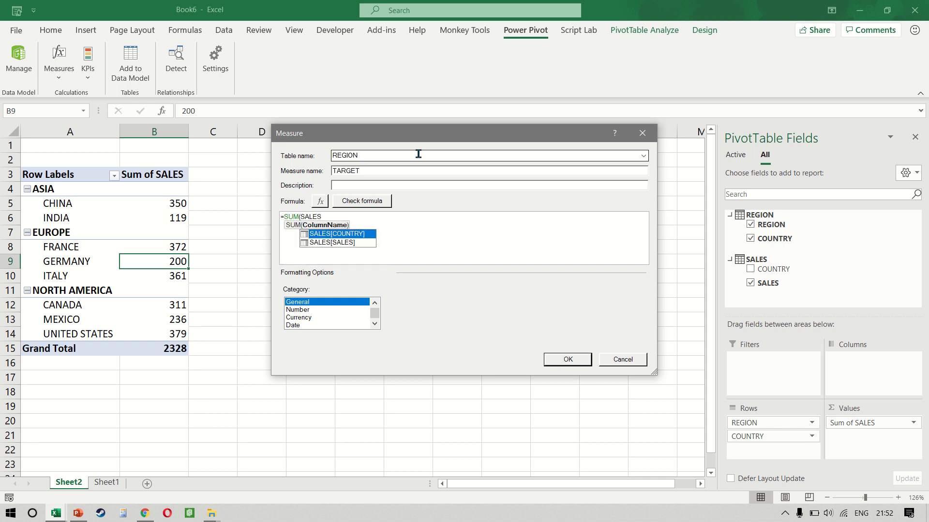
{"action": "key", "text": "Down"}
{"action": "key", "text": "Tab"}
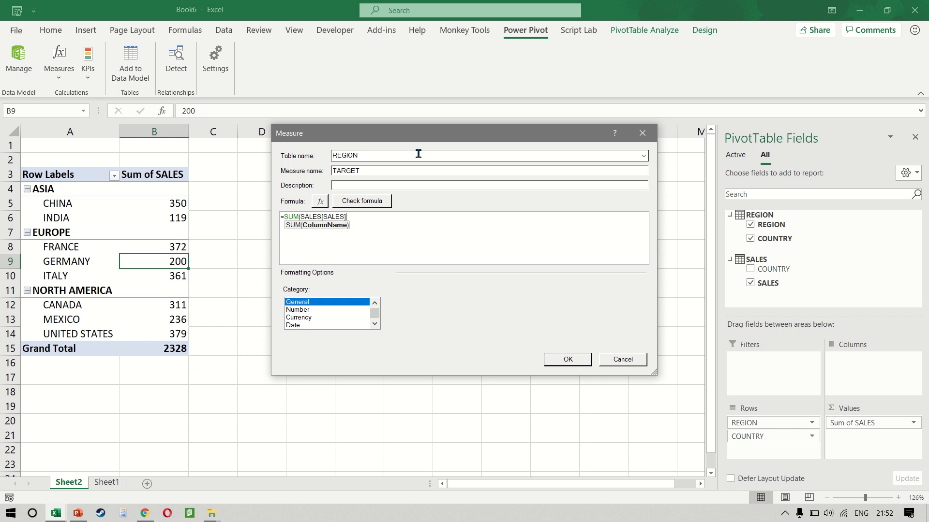
{"action": "type", "text": ")"}
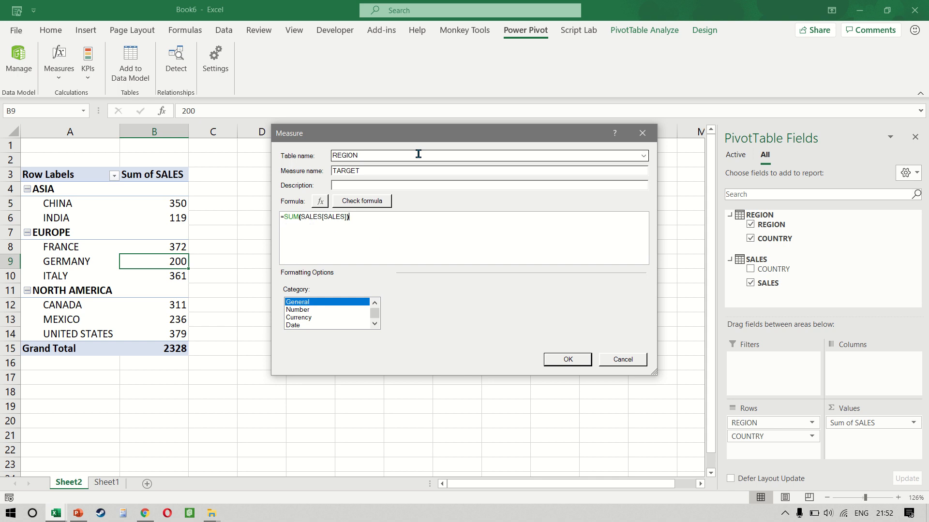
{"action": "type", "text": " 8 1.1"}
{"action": "left_click", "coordinate": [565, 358]}
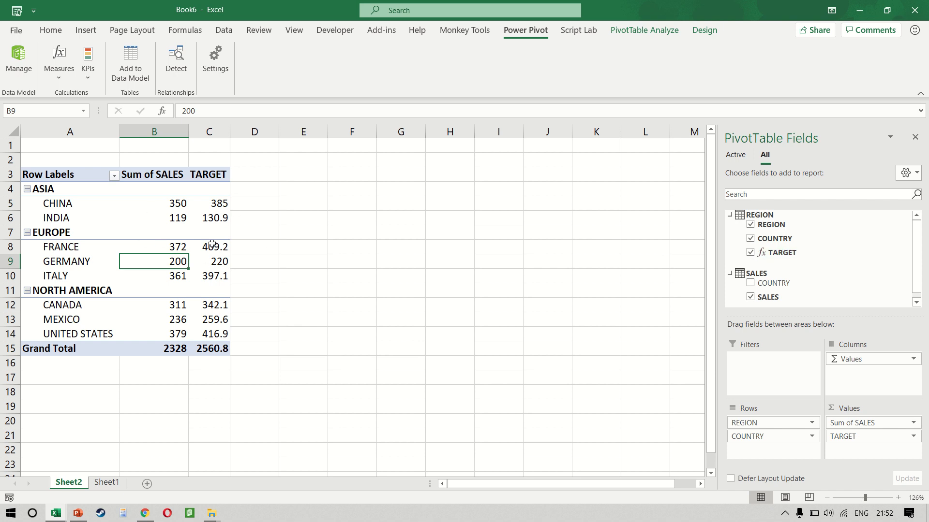
Step: Rename the pivot table's Sum of SALES heading in B3 to LY ACH
{"action": "left_click", "coordinate": [215, 278]}
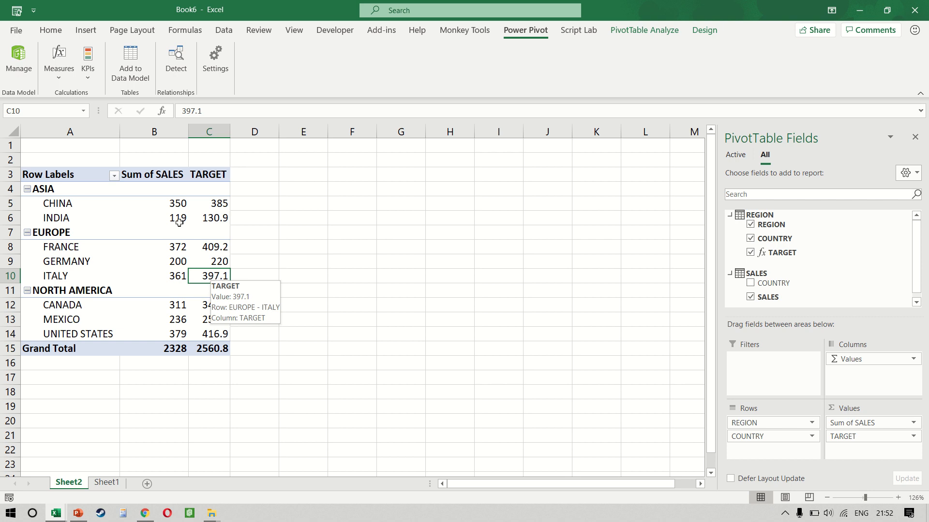
{"action": "left_click", "coordinate": [144, 178]}
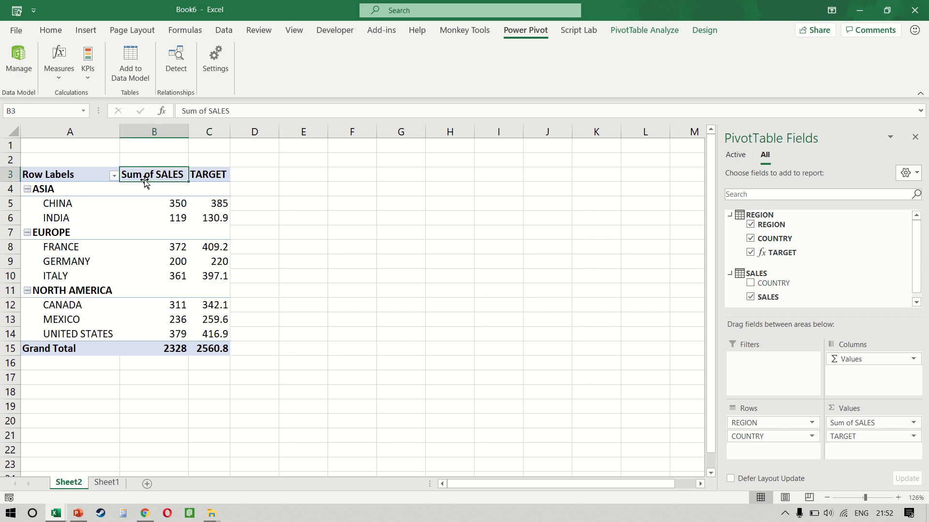
{"action": "type", "text": "LY ACH"}
{"action": "key", "text": "Return"}
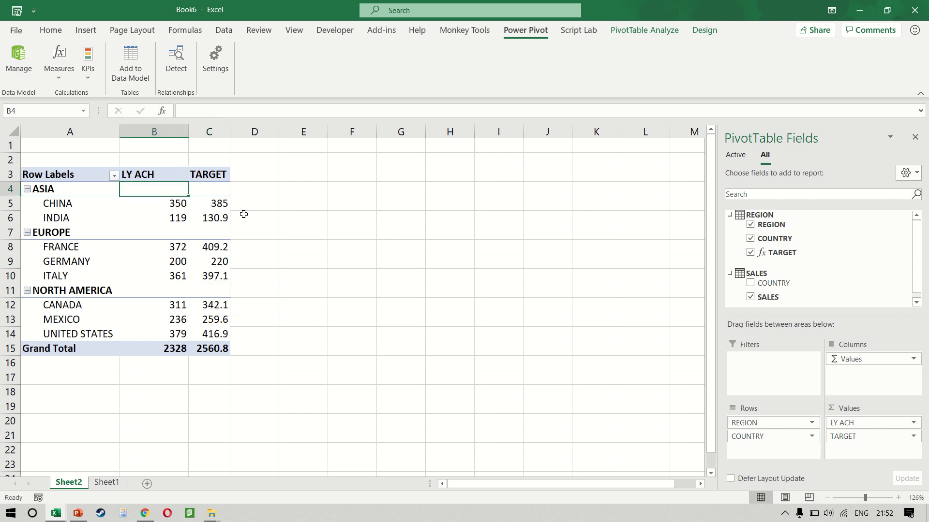
{"action": "key", "text": "Up"}
Step: Start another Power Pivot measure in the REGION table and name it DIFF
{"action": "left_click", "coordinate": [57, 79]}
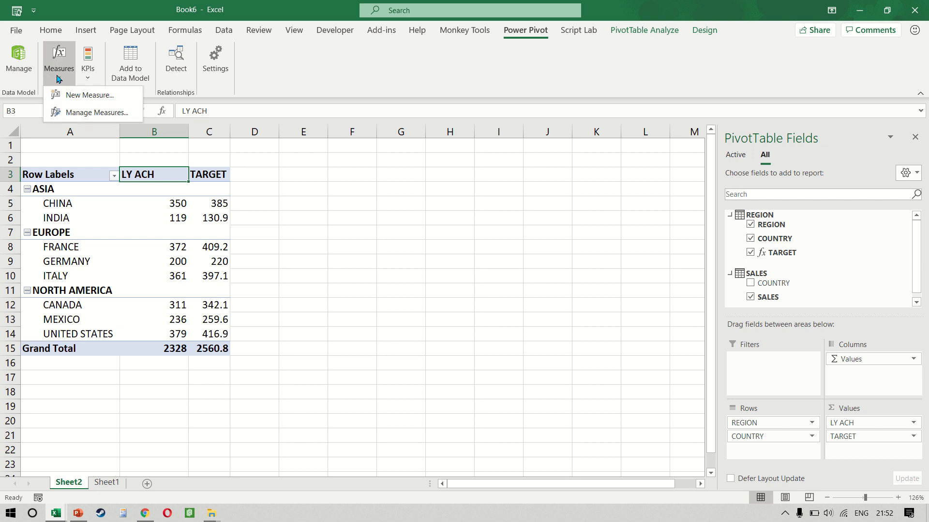
{"action": "left_click", "coordinate": [75, 99]}
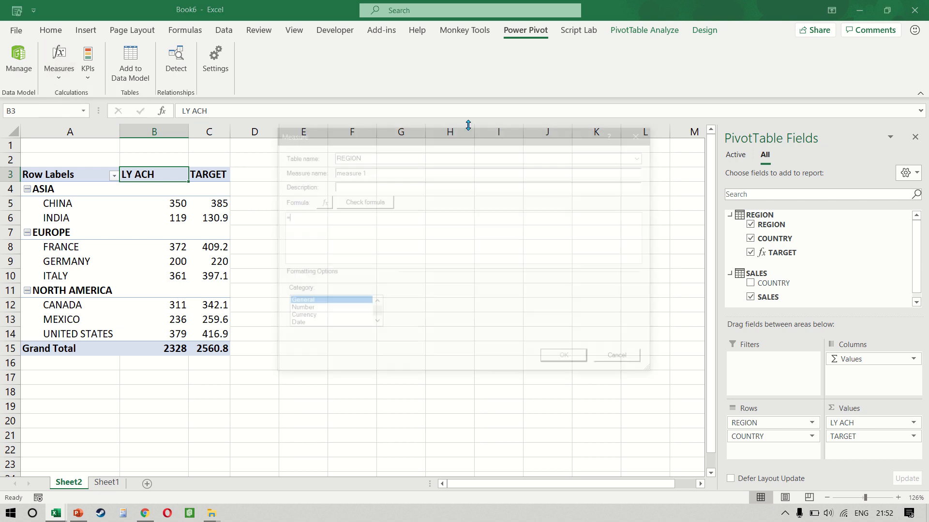
{"action": "key", "text": "shift+Left"}
{"action": "key", "text": "shift+Home"}
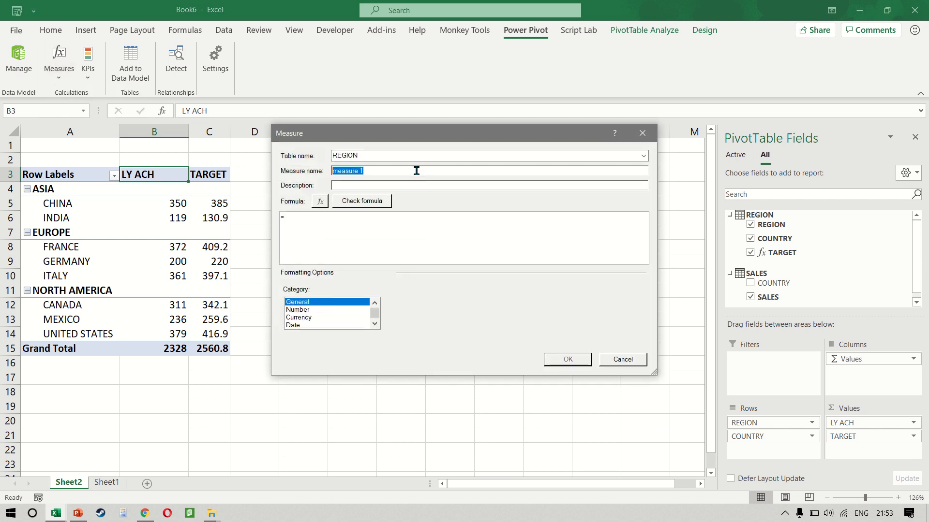
{"action": "type", "text": "DIFF"}
Step: Enter the formula =[TARGET] - SUM(SALES[SALES]) for the DIFF measure and create it
{"action": "key", "text": "Tab"}
{"action": "key", "text": "Tab"}
{"action": "key", "text": "Tab"}
{"action": "type", "text": "[TARGET]"}
{"action": "key", "text": "Tab"}
{"action": "type", "text": "- SUM(SALE"}
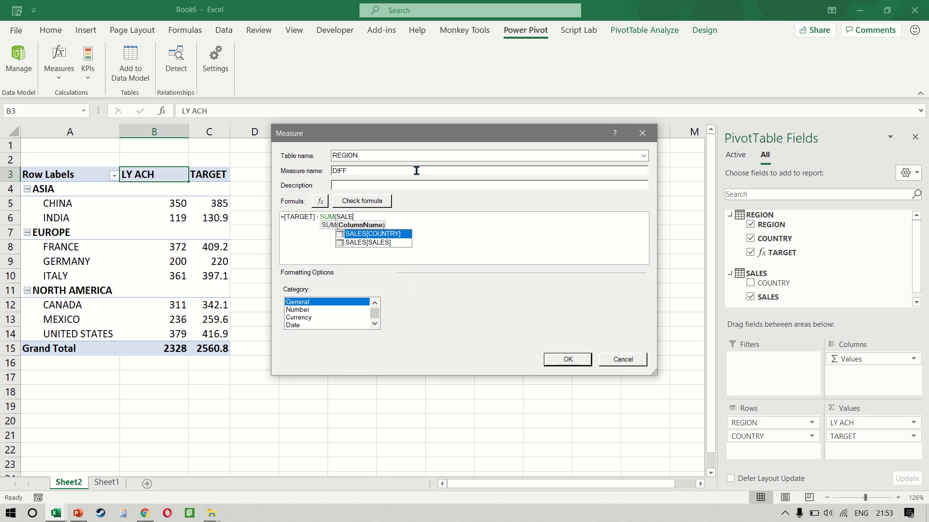
{"action": "key", "text": "Down"}
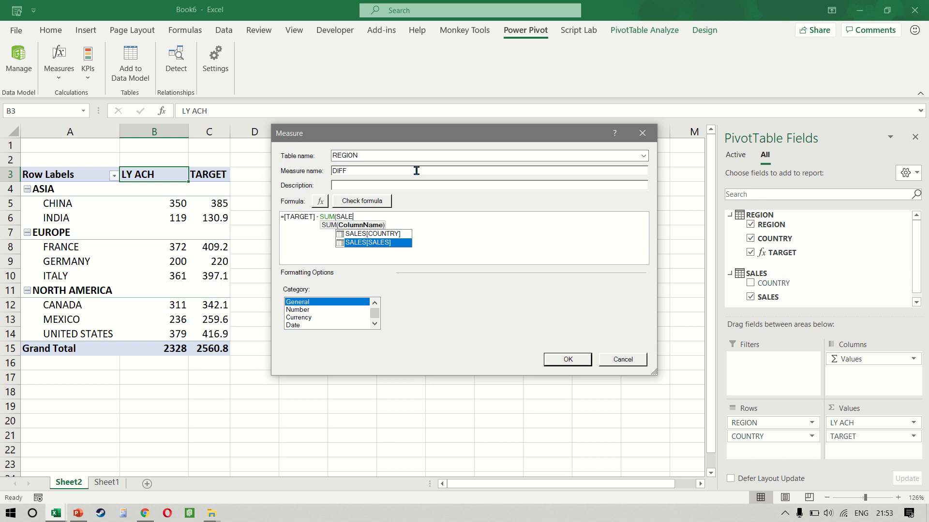
{"action": "key", "text": "Tab"}
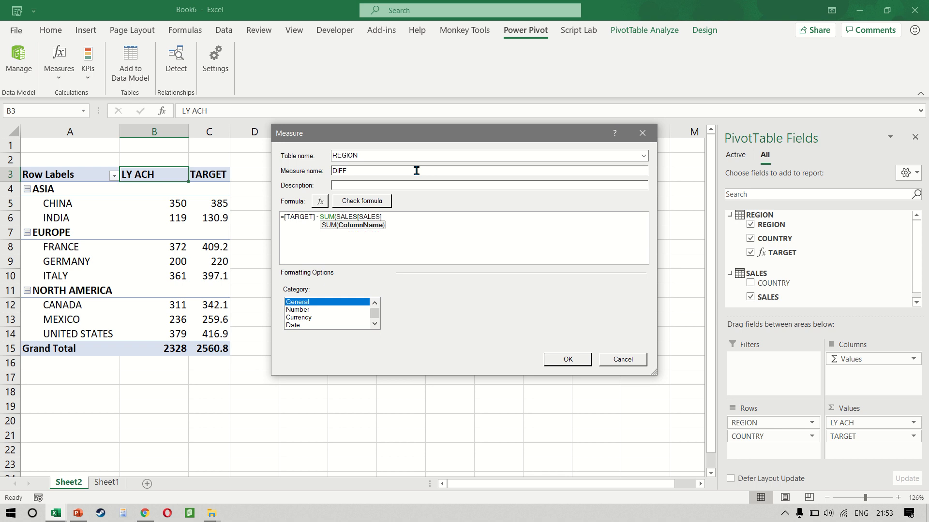
{"action": "type", "text": ")"}
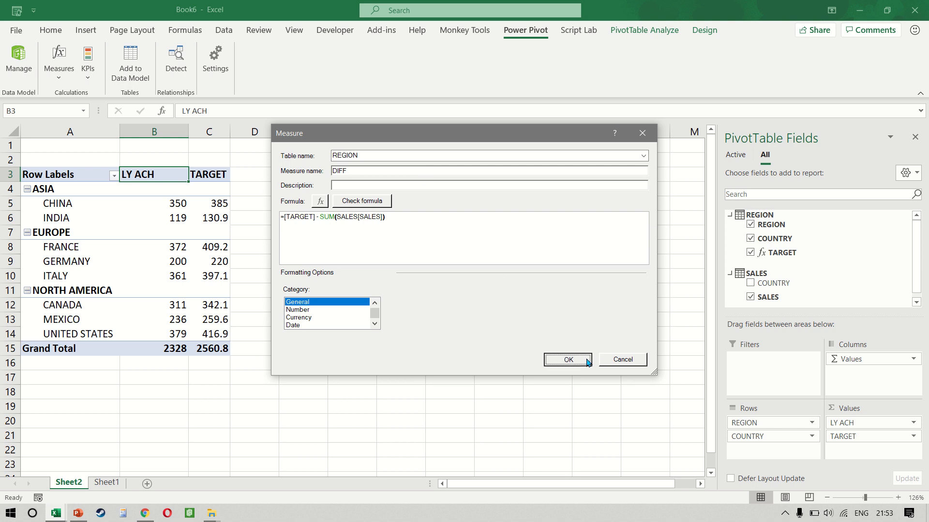
{"action": "left_click", "coordinate": [564, 359]}
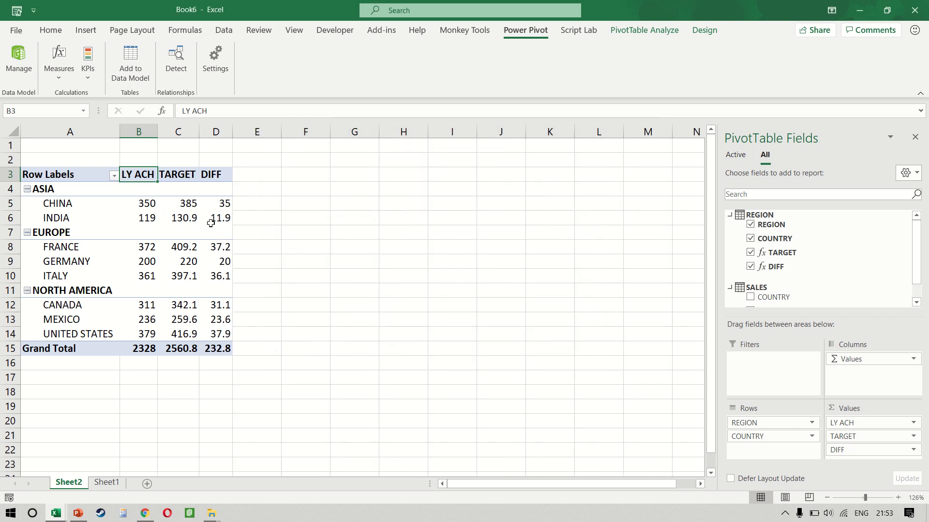
Step: Remove the REGION field from the pivot table layout, leaving COUNTRY as the only row field
{"action": "left_click", "coordinate": [218, 222]}
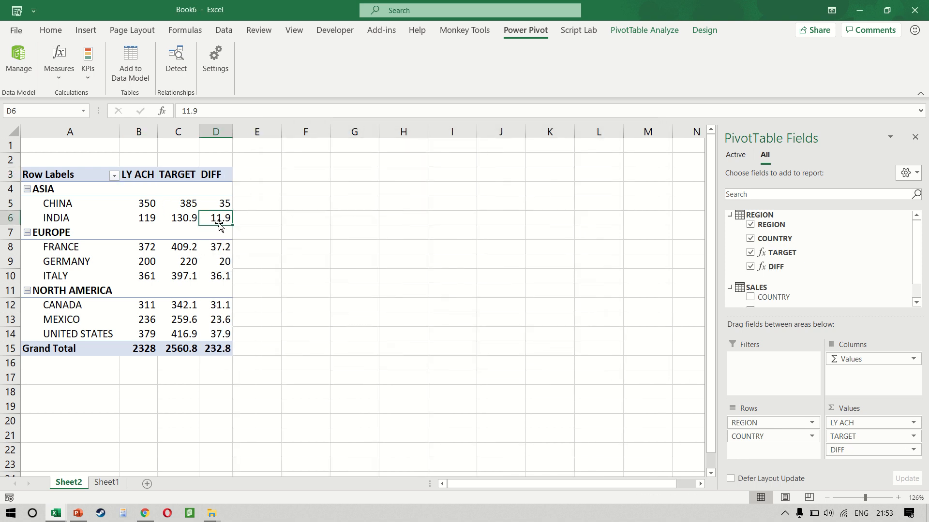
{"action": "left_click_drag", "start_coordinate": [750, 437], "coordinate": [843, 386]}
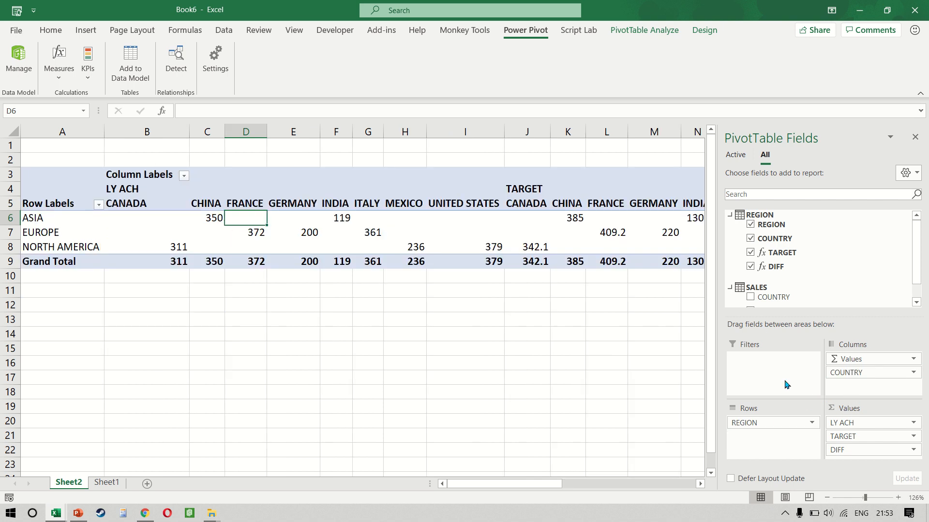
{"action": "left_click_drag", "start_coordinate": [756, 422], "coordinate": [627, 432]}
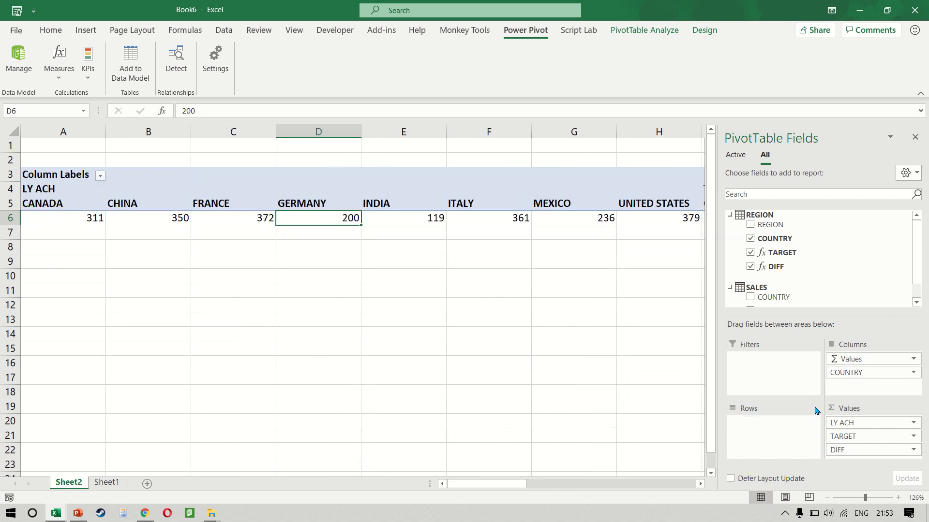
{"action": "left_click_drag", "start_coordinate": [861, 378], "coordinate": [798, 423]}
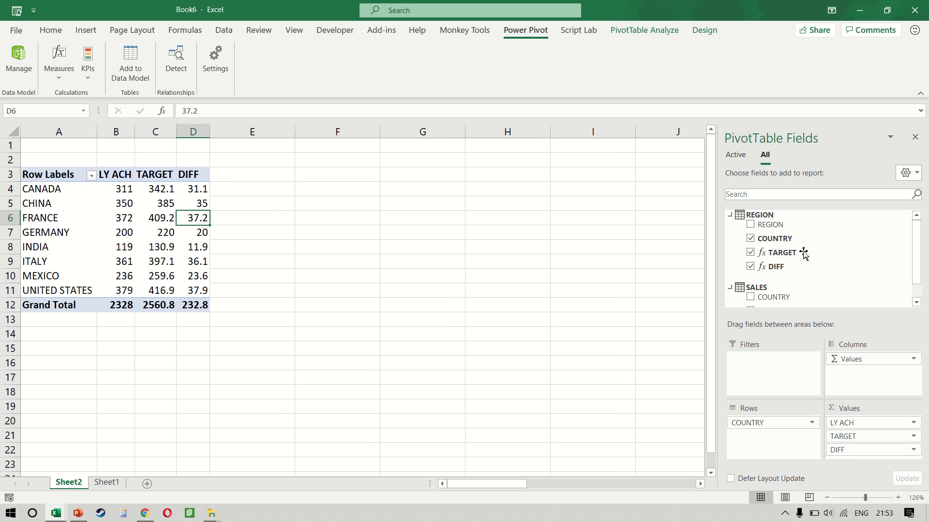
Step: Try REGION as a column field in the pivot table, and undo the change
{"action": "left_click_drag", "start_coordinate": [810, 227], "coordinate": [856, 374]}
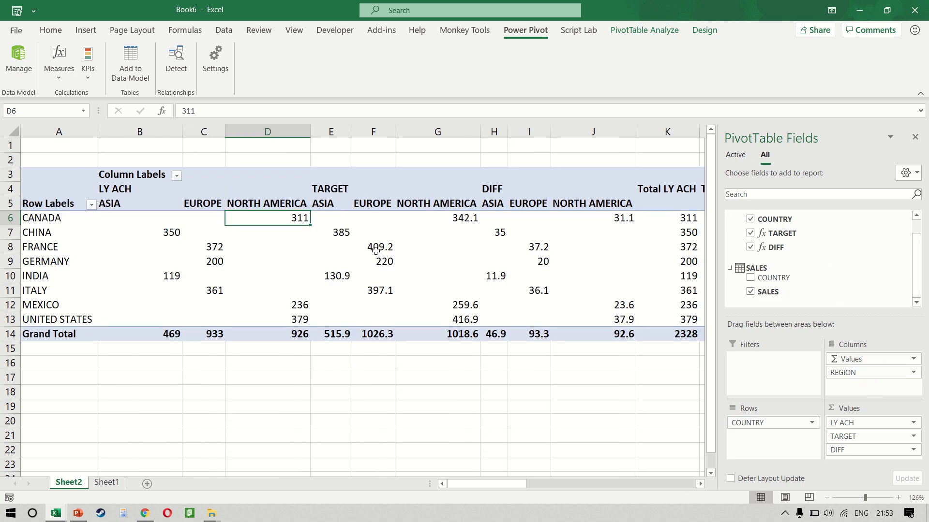
{"action": "key", "text": "ctrl+z"}
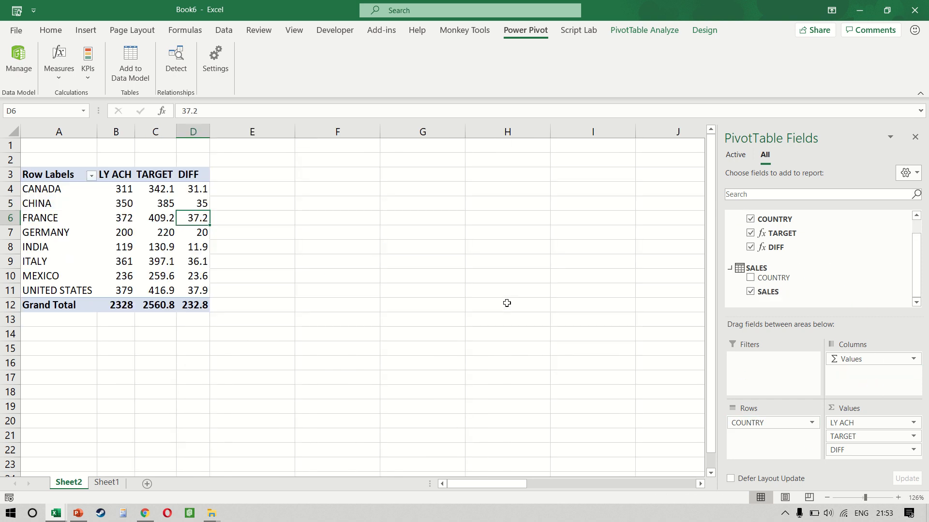
Step: Remove the TARGET and DIFF measures from the pivot table's values and widen columns B and C
{"action": "scroll", "coordinate": [192, 247], "scroll_direction": "up", "scroll_amount": 3}
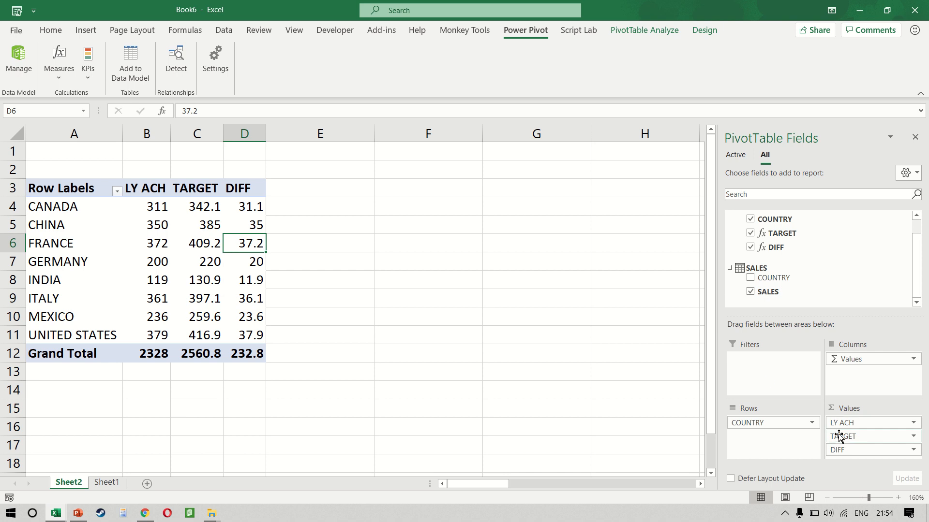
{"action": "left_click_drag", "start_coordinate": [837, 436], "coordinate": [712, 440]}
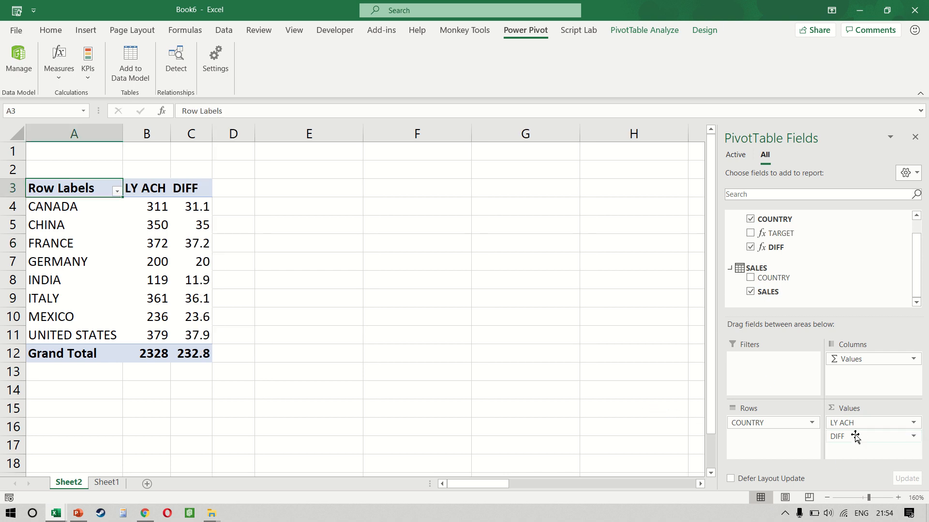
{"action": "left_click_drag", "start_coordinate": [852, 435], "coordinate": [618, 338]}
{"action": "left_click", "coordinate": [151, 245]}
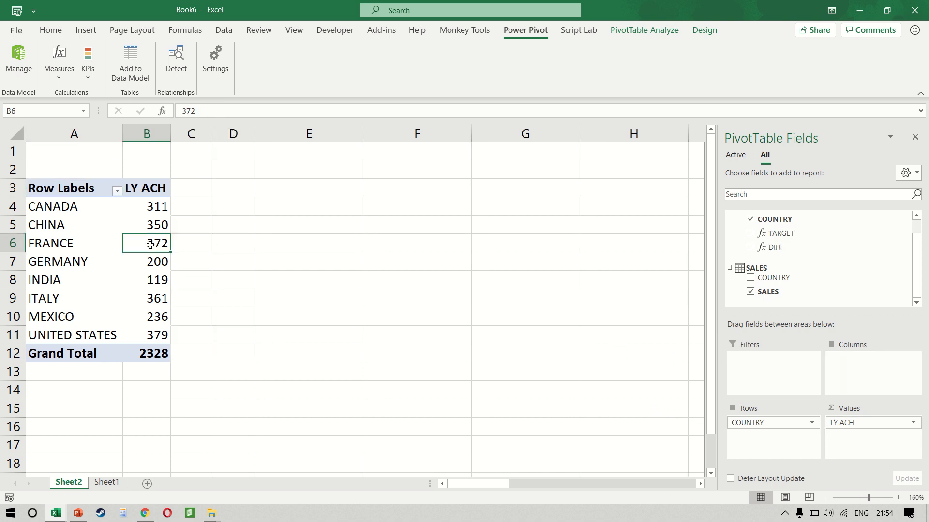
{"action": "left_click_drag", "start_coordinate": [170, 134], "coordinate": [327, 142]}
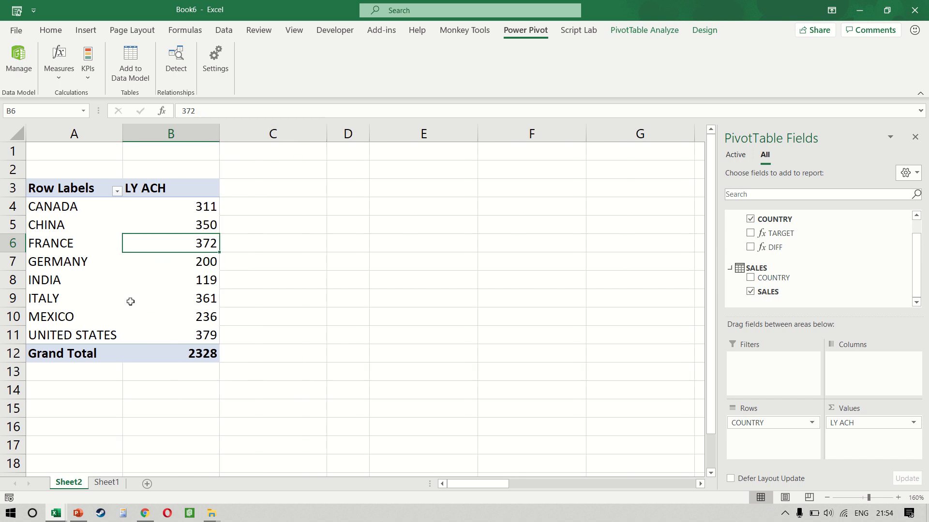
Step: Start a new measure in the REGION table from the pivot table and name it LY ACH FOR CANADA ONLY
{"action": "left_click_drag", "start_coordinate": [253, 209], "coordinate": [261, 334]}
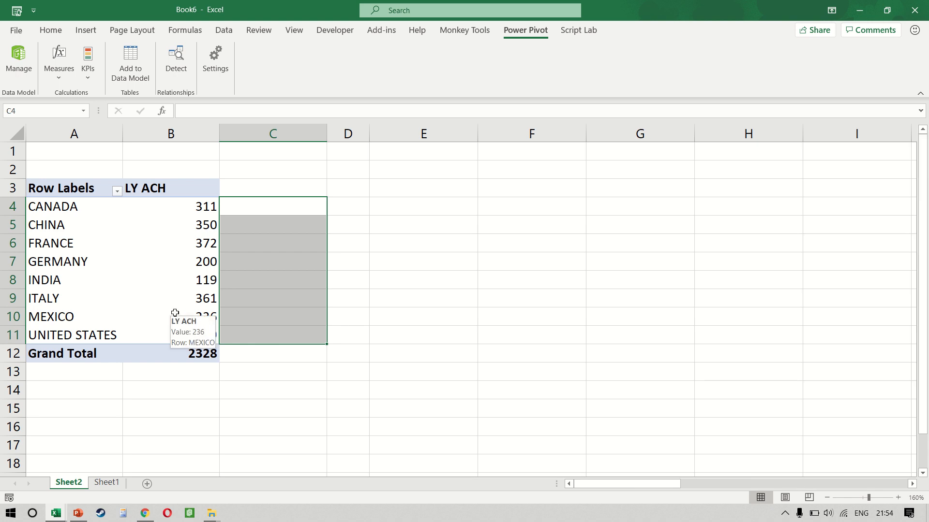
{"action": "left_click", "coordinate": [175, 313]}
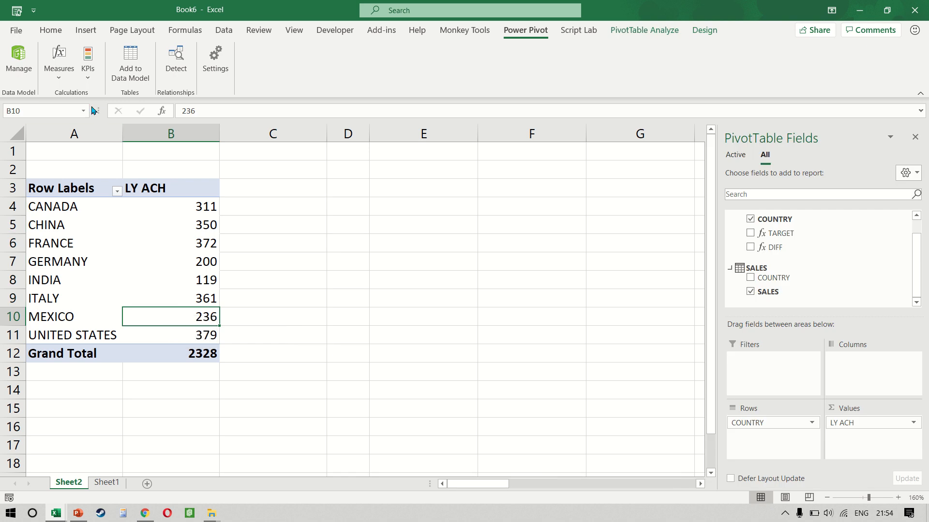
{"action": "left_click", "coordinate": [60, 86]}
{"action": "left_click", "coordinate": [73, 94]}
{"action": "key", "text": "ctrl+a"}
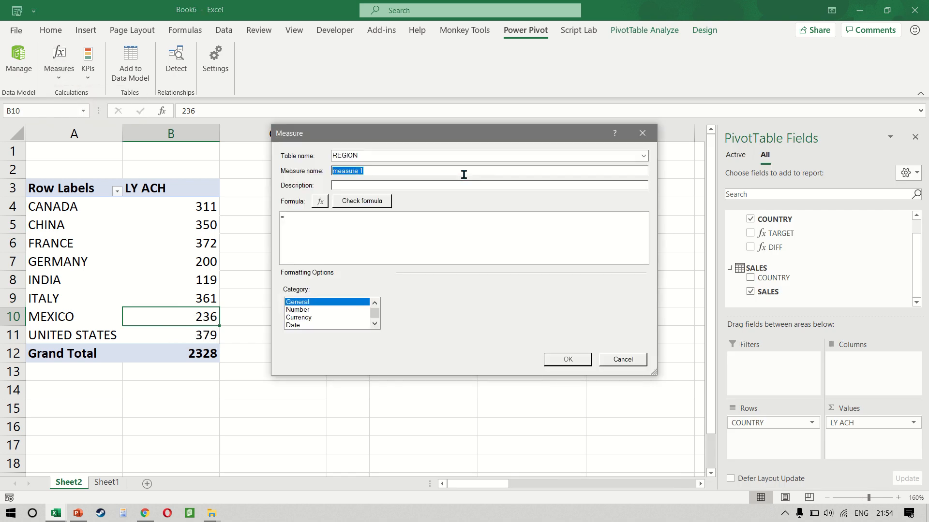
{"action": "type", "text": "LY ACH FOR CANADA ON"}
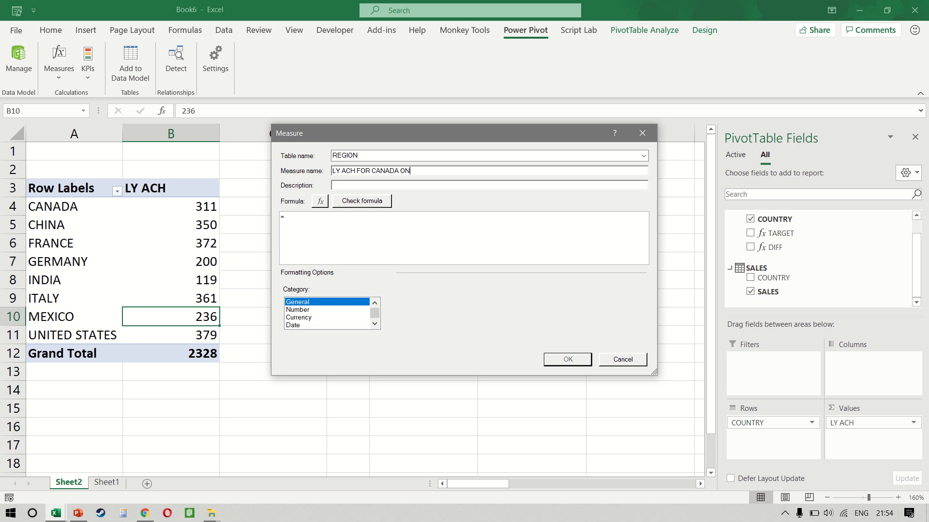
{"action": "type", "text": "LY"}
Step: Begin the measure's formula with =CALCULATE(SUM(SALES[SALES]), using the sum of sales as the expression
{"action": "key", "text": "Tab"}
{"action": "key", "text": "Tab"}
{"action": "key", "text": "Tab"}
{"action": "key", "text": "Tab"}
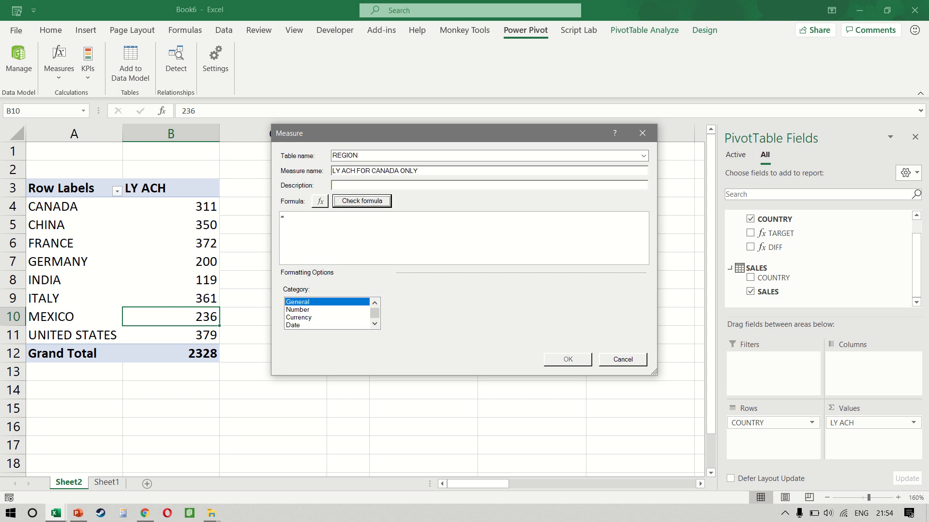
{"action": "type", "text": "CALCULATE("}
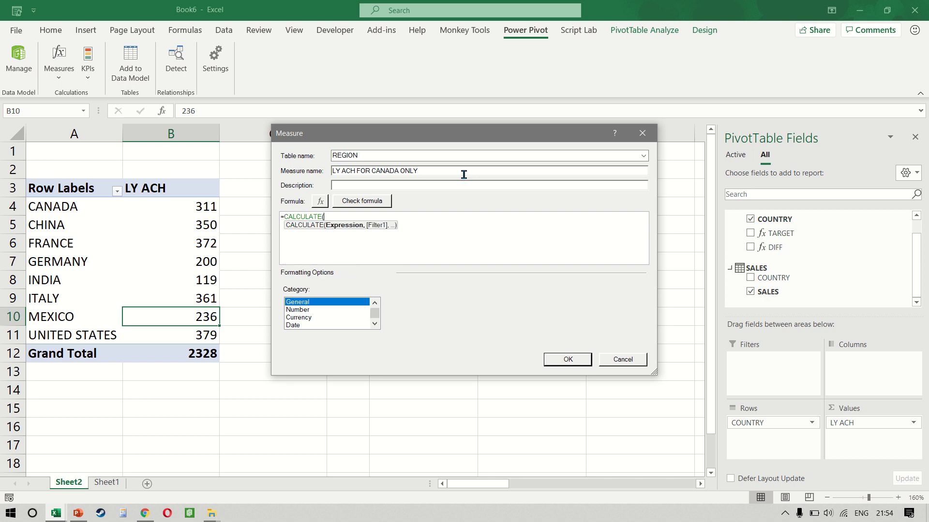
{"action": "type", "text": "SUM(SALE"}
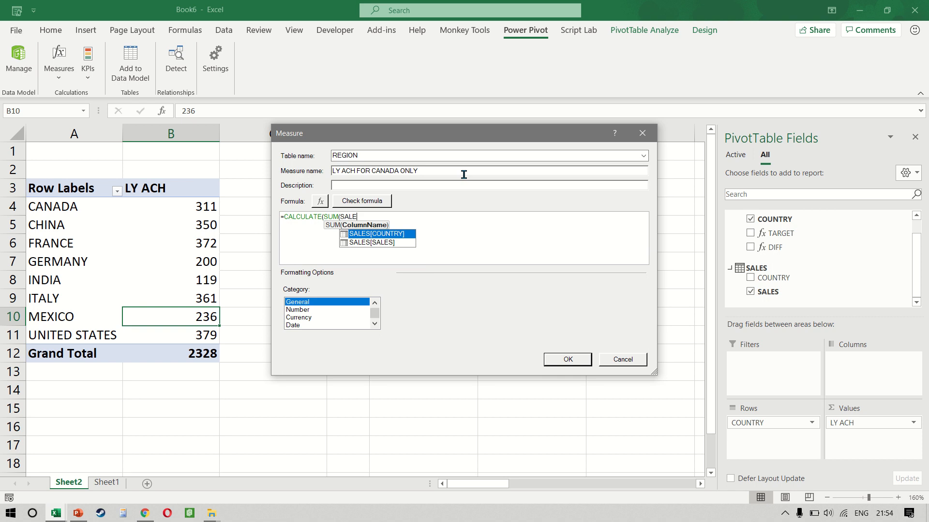
{"action": "key", "text": "Down"}
{"action": "key", "text": "Tab"}
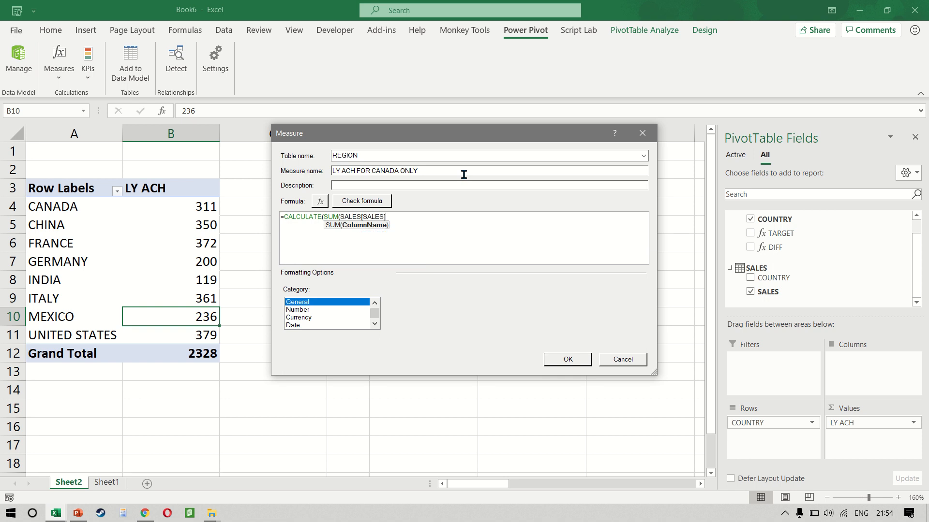
{"action": "type", "text": "), "}
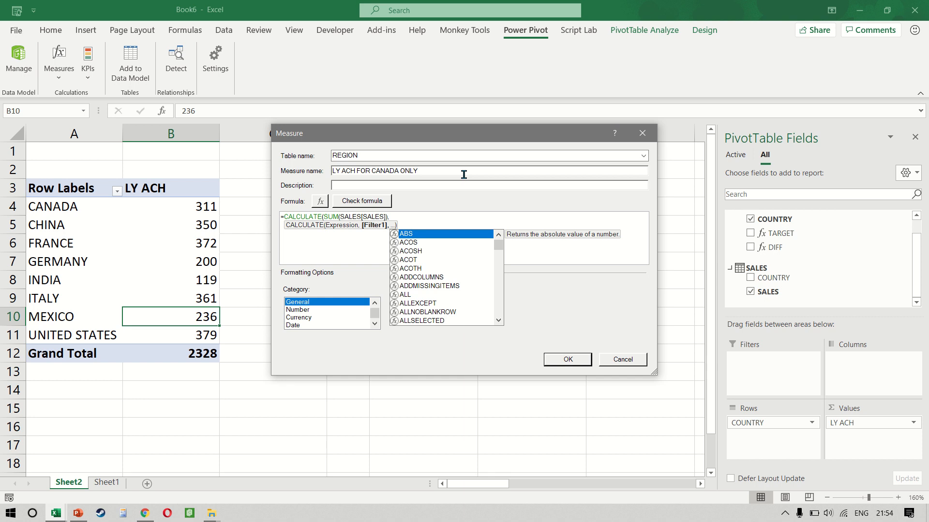
Step: Complete the CALCULATE formula with the filter SALES[COUNTRY] = "CANADA" and its closing parenthesis
{"action": "type", "text": "C"}
{"action": "key", "text": "Down"}
{"action": "key", "text": "Down"}
{"action": "key", "text": "Down"}
{"action": "key", "text": "Down"}
{"action": "key", "text": "Down"}
{"action": "key", "text": "Down"}
{"action": "key", "text": "Down"}
{"action": "key", "text": "Down"}
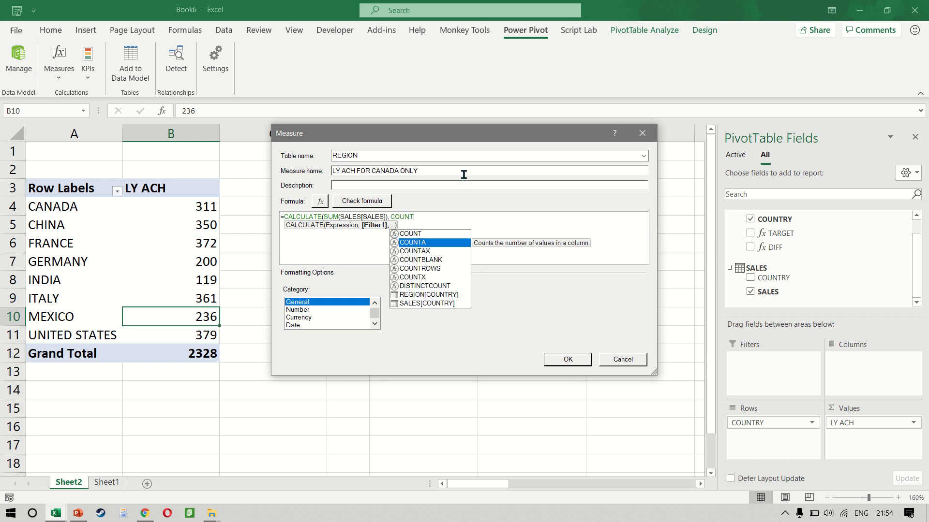
{"action": "key", "text": "Tab"}
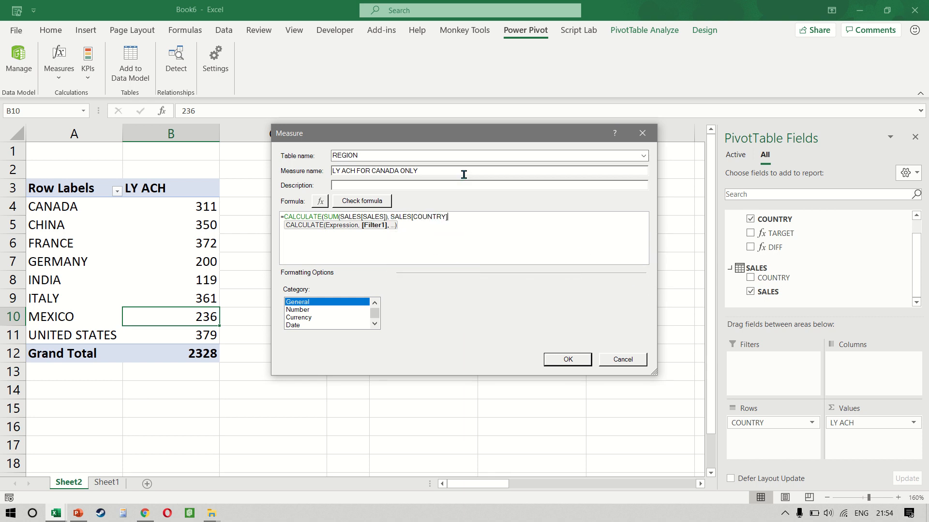
{"action": "type", "text": "= \"CANADA\")"}
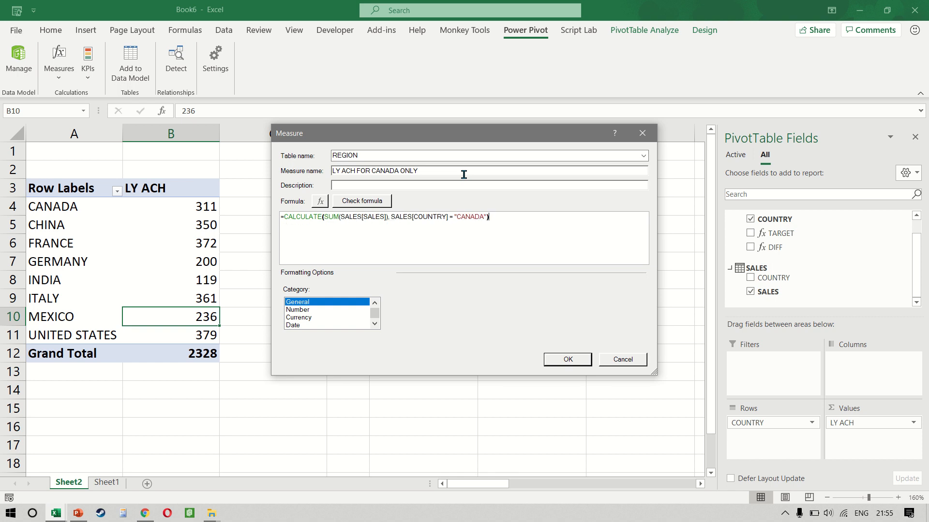
Step: Review the formula's expression and filter, create the measure, and select the CANADA row label in the pivot table
{"action": "left_click_drag", "start_coordinate": [394, 217], "coordinate": [487, 217]}
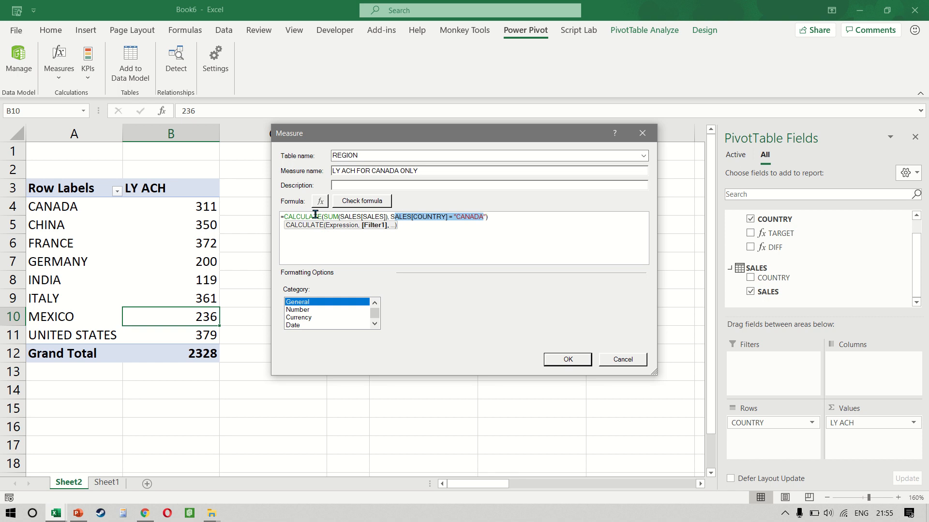
{"action": "left_click_drag", "start_coordinate": [327, 217], "coordinate": [399, 216]}
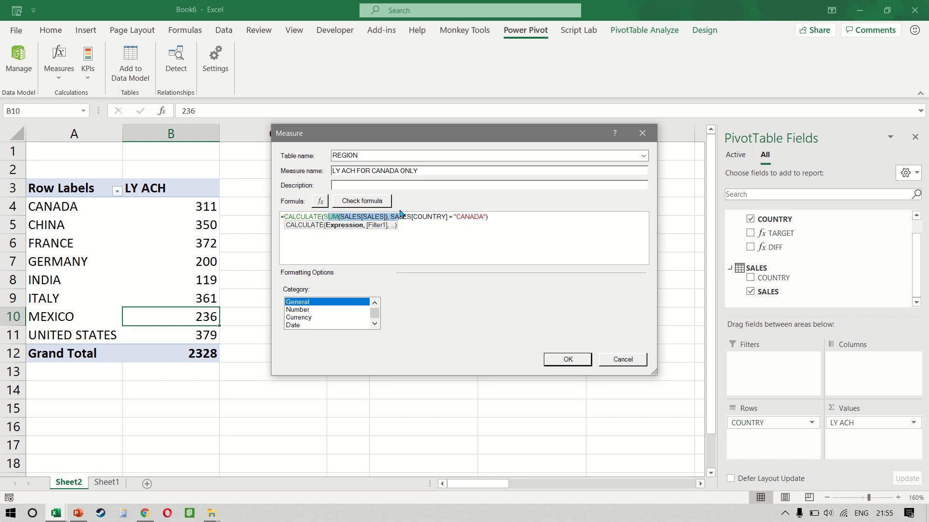
{"action": "left_click_drag", "start_coordinate": [296, 217], "coordinate": [361, 217]}
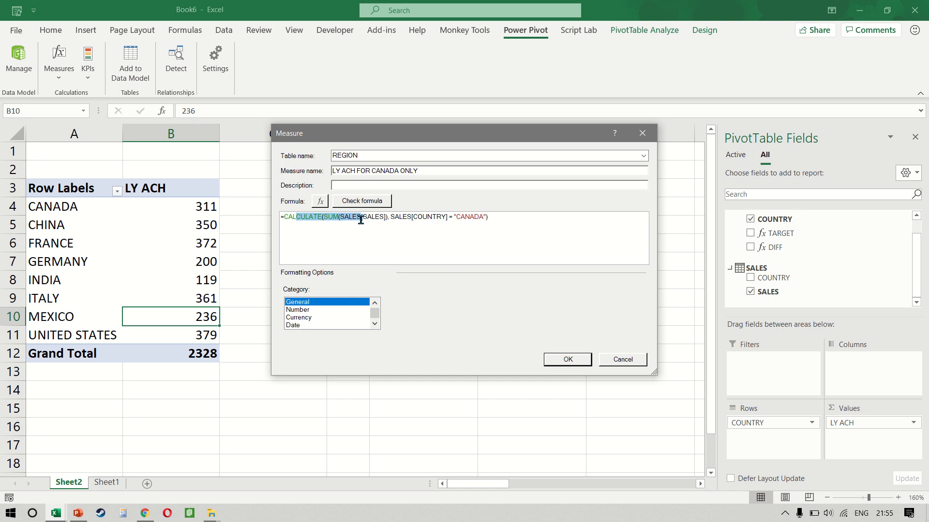
{"action": "left_click", "coordinate": [519, 220]}
{"action": "left_click", "coordinate": [563, 359]}
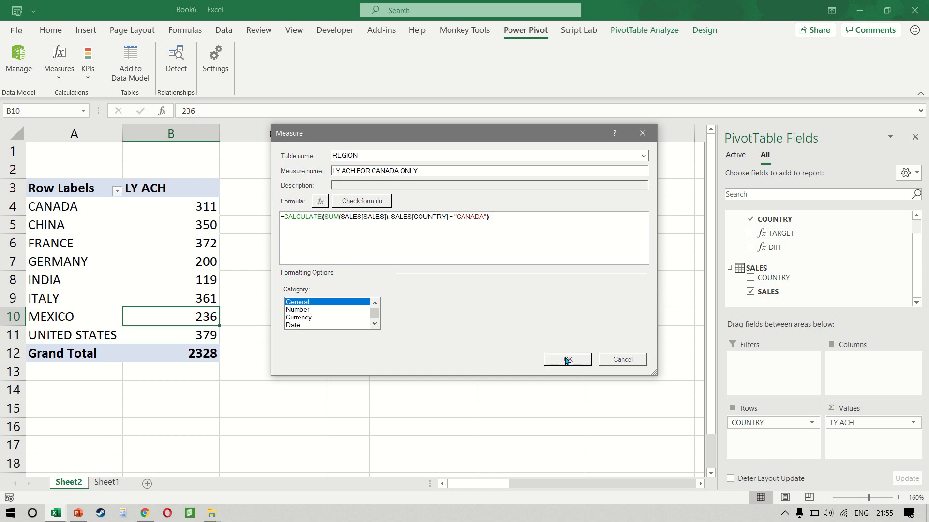
{"action": "left_click", "coordinate": [274, 203]}
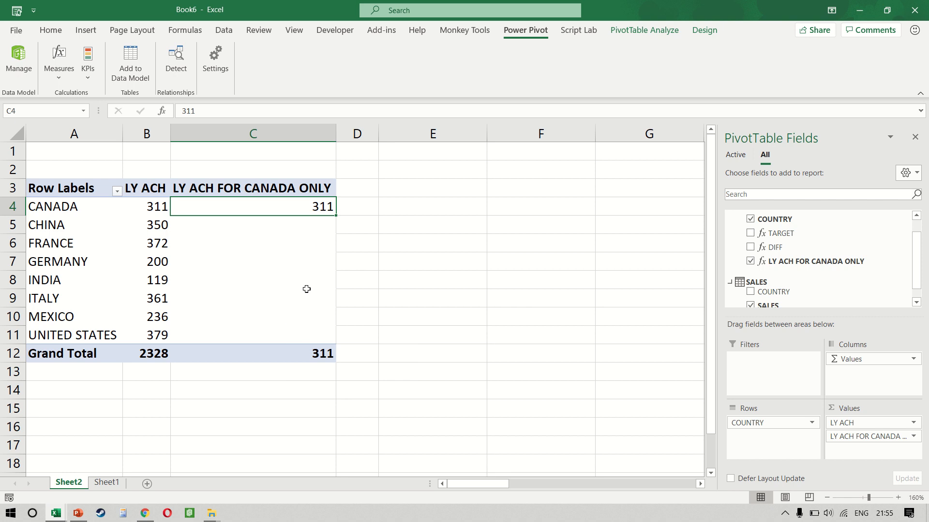
{"action": "mouse_move", "coordinate": [310, 294]}
{"action": "left_click", "coordinate": [67, 206]}
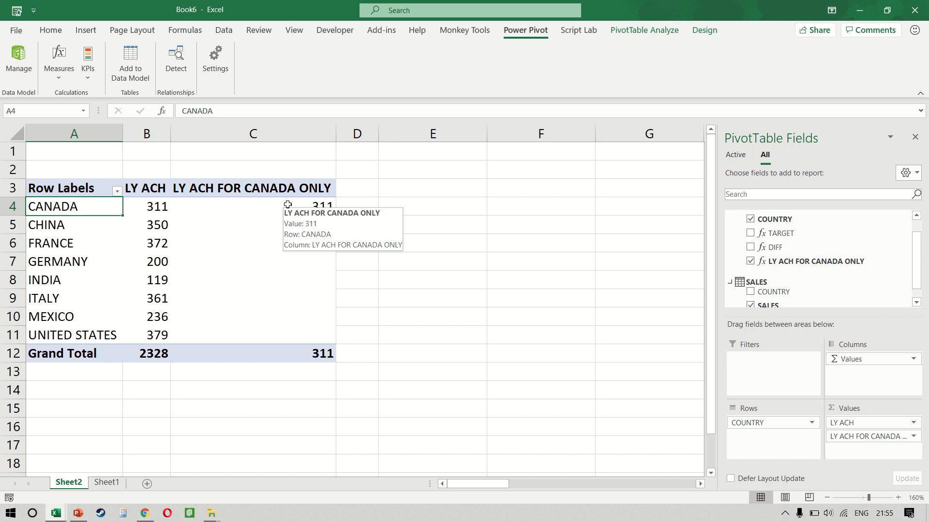
Step: Open the dax.guide reference site in a new Chrome window and return to the Book6 workbook in Excel
{"action": "key", "text": "alt+Tab"}
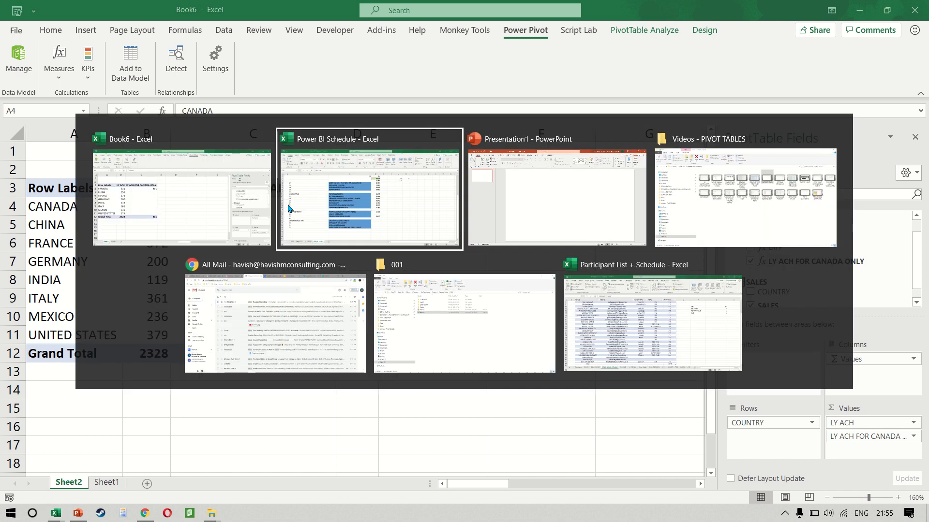
{"action": "key", "text": "alt+Tab"}
{"action": "key", "text": "alt+Tab"}
{"action": "key", "text": "alt+Tab"}
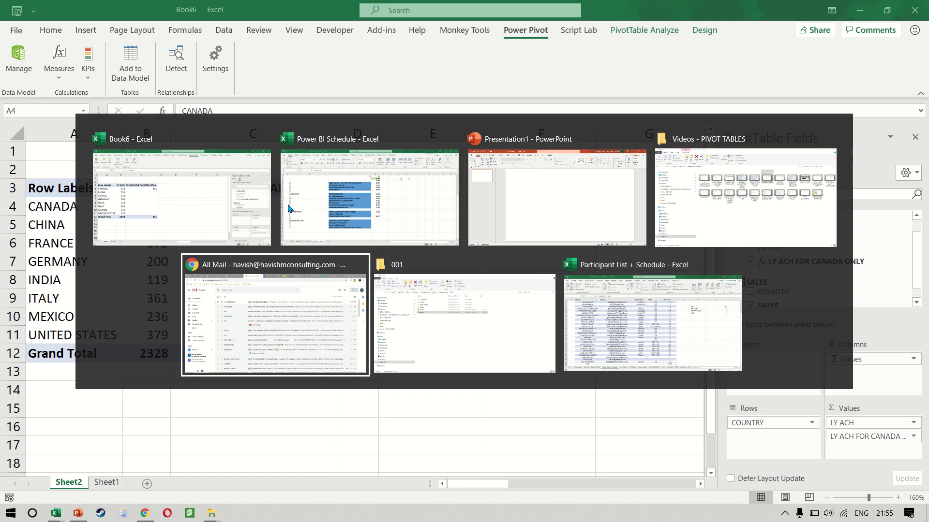
{"action": "key", "text": "ctrl+n"}
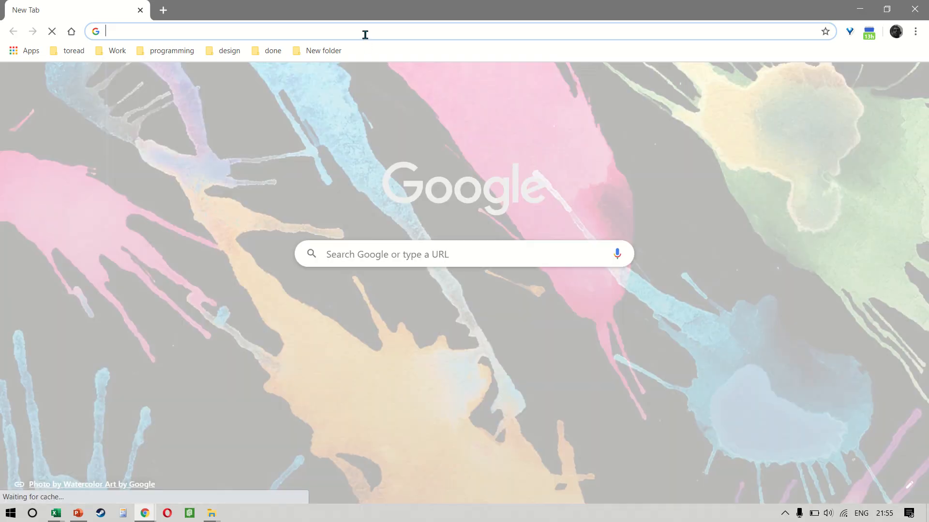
{"action": "left_click", "coordinate": [365, 34]}
{"action": "type", "text": "DAX.GUID"}
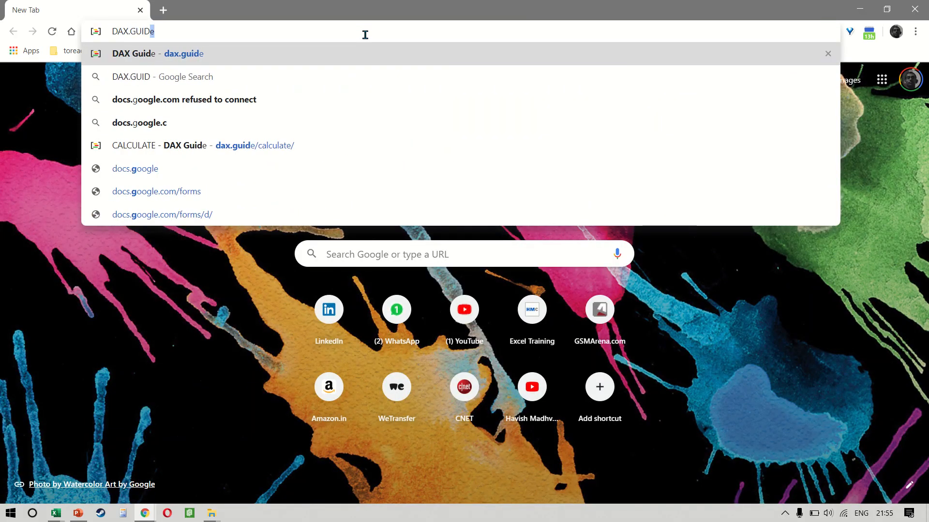
{"action": "key", "text": "Return"}
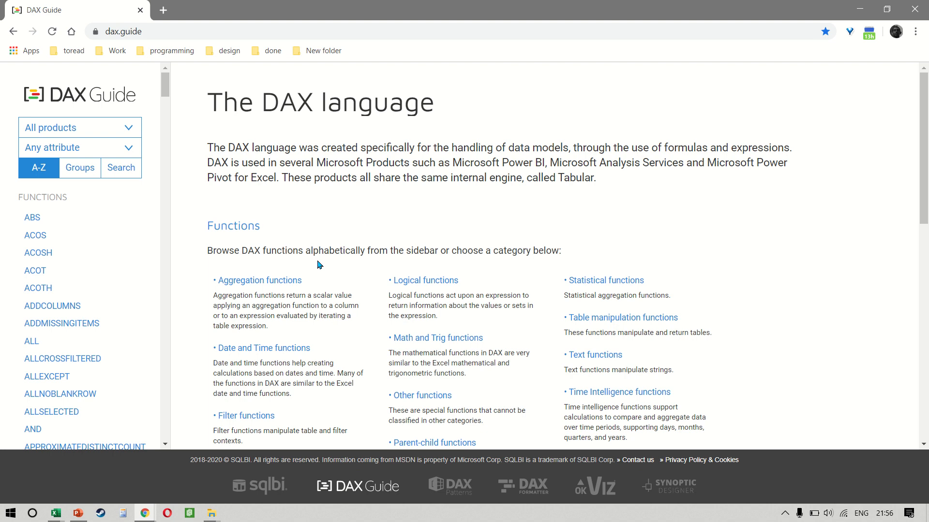
{"action": "key", "text": "alt+Tab"}
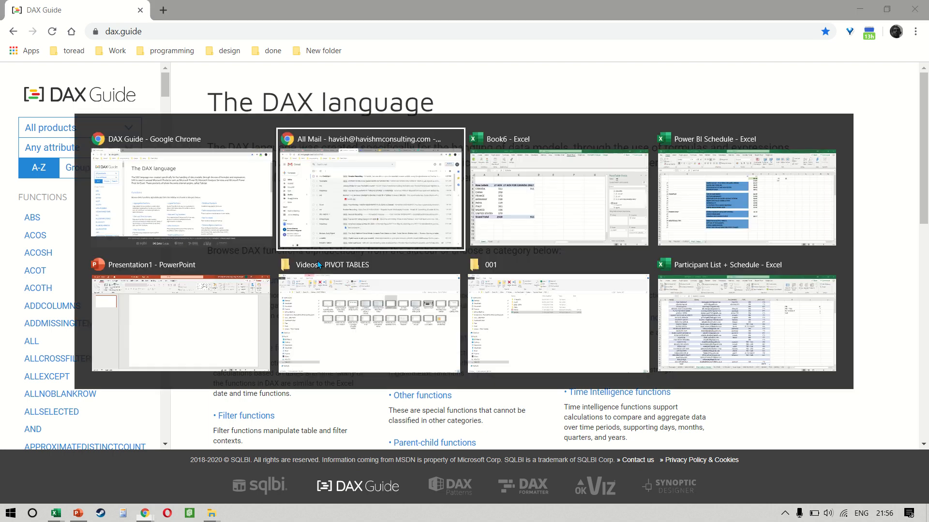
{"action": "key", "text": "alt+Tab"}
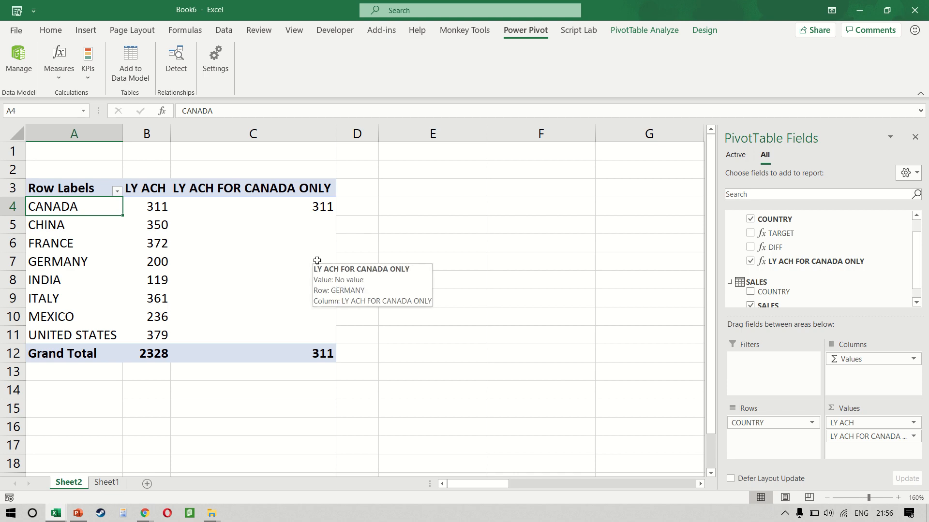